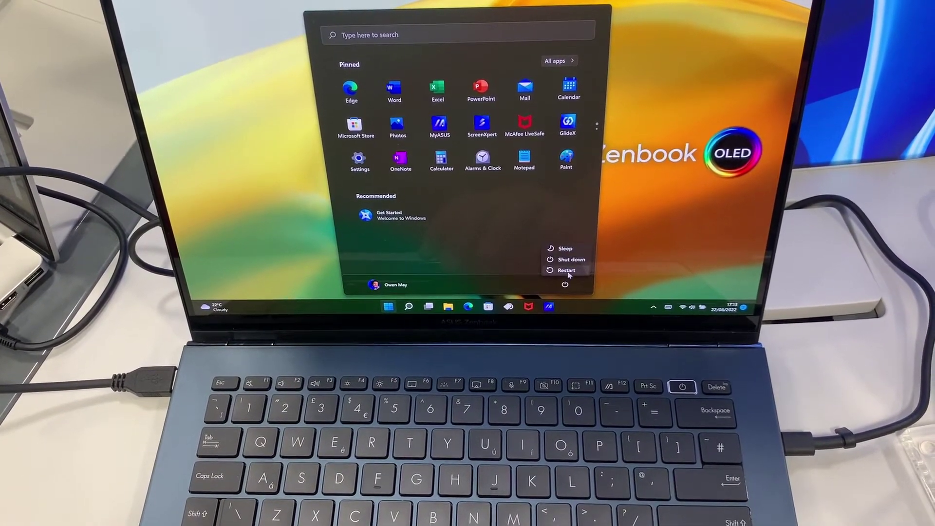
# Restart the laptop from Windows so it reboots into the MyASUS firmware setup
pyautogui.click(567, 271)
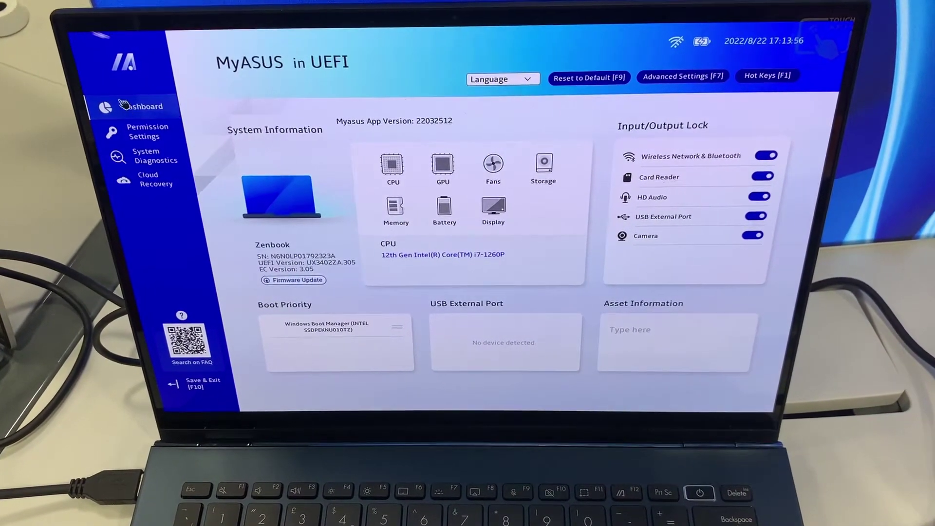
# Reach System Diagnostics via Permission Settings and dismiss its Privacy Notice with Escape
pyautogui.click(150, 139)
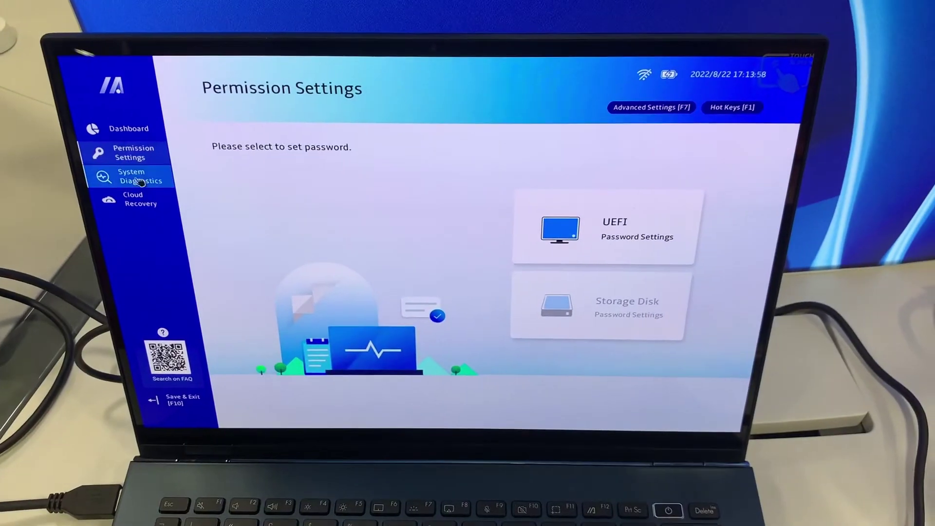
pyautogui.click(123, 194)
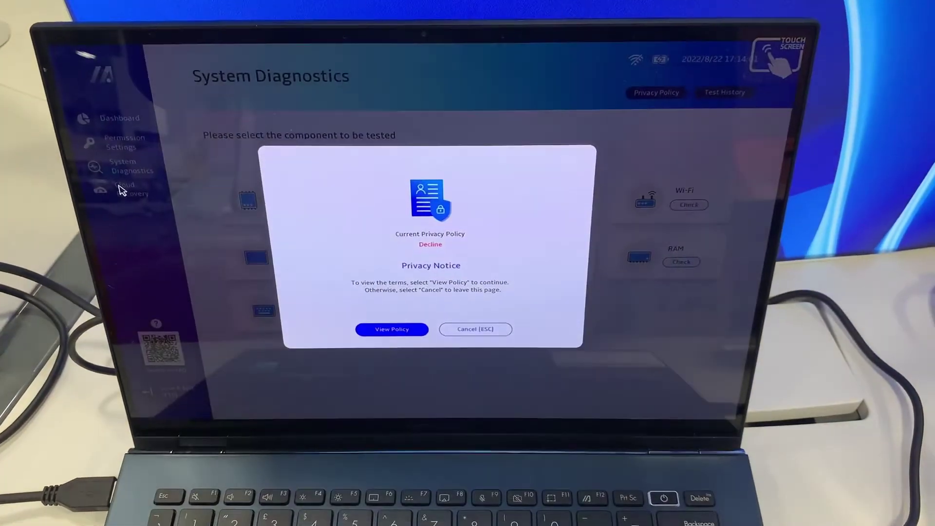
pyautogui.press('Escape')
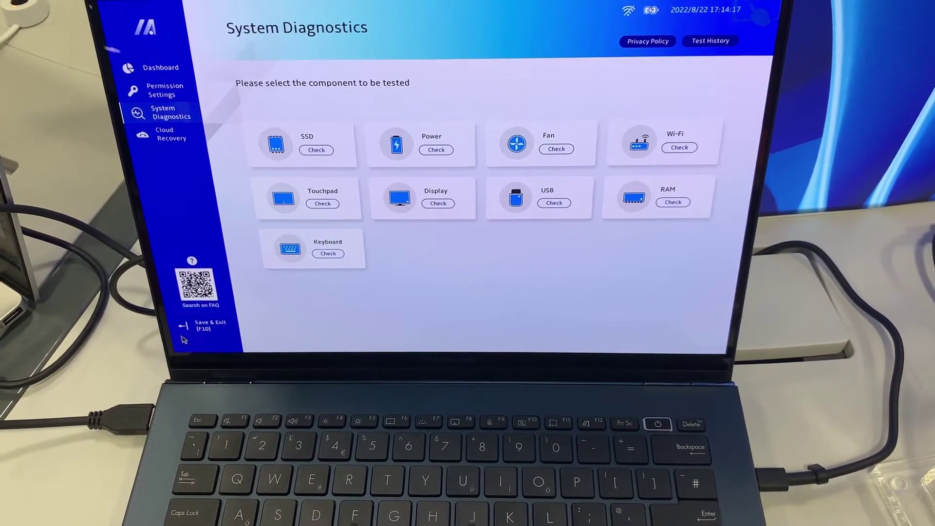
# Start Save & Exit (F10) to bring up the save-and-reset confirmation prompt
pyautogui.click(217, 327)
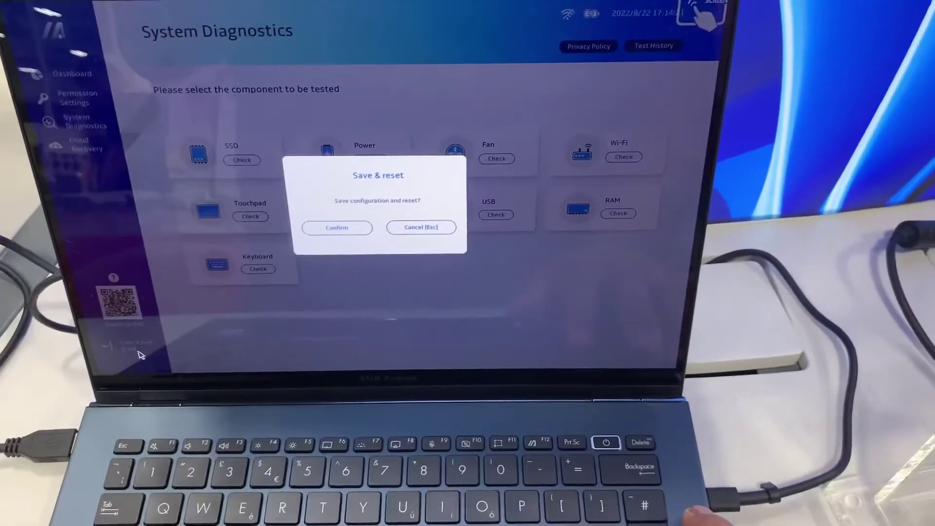